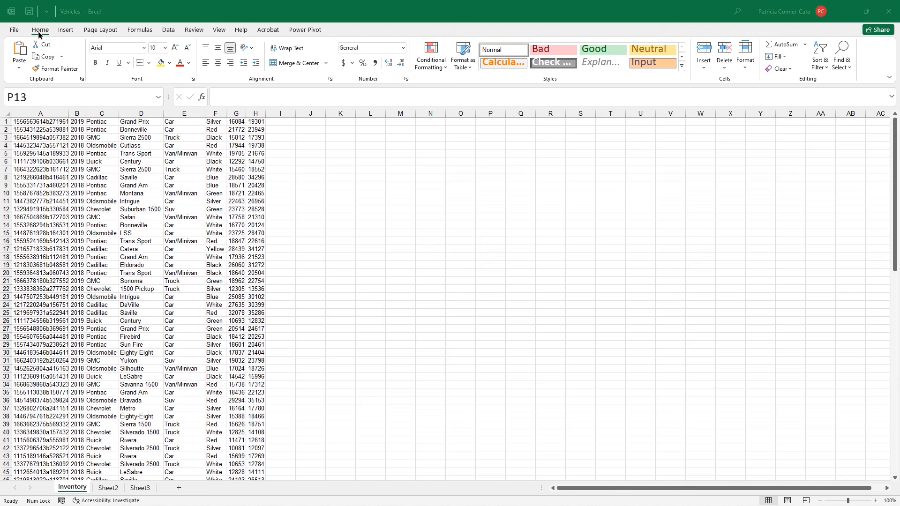
# Customize the ribbon to enable the Developer tab among the main tabs
pyautogui.click(40, 33)
pyautogui.rightClick(40, 32)
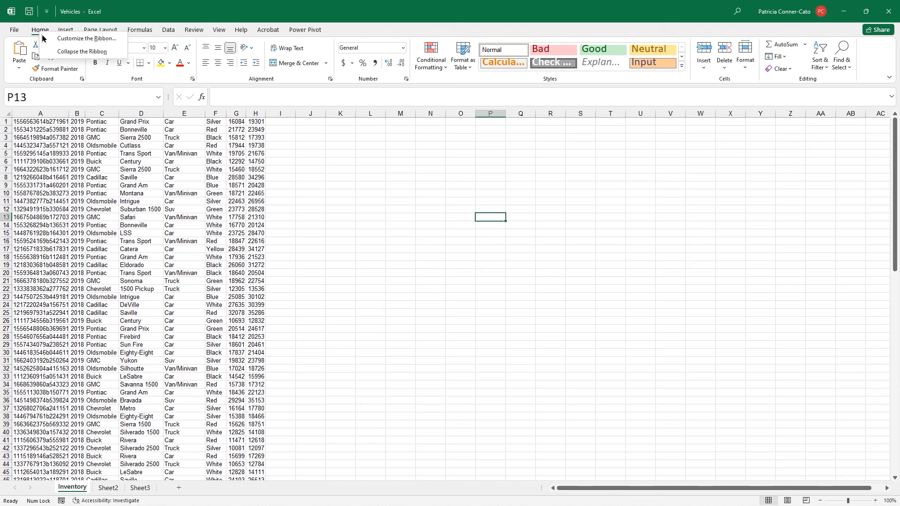
pyautogui.click(82, 40)
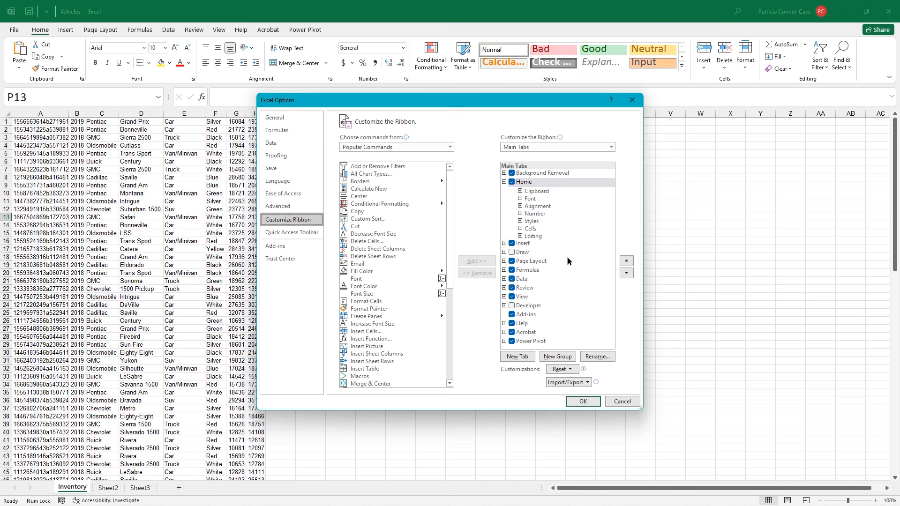
pyautogui.click(512, 306)
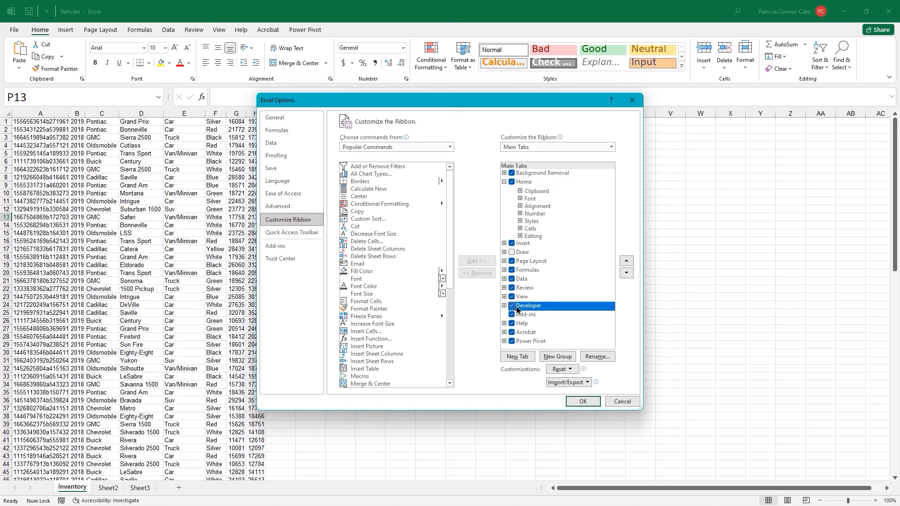
pyautogui.click(584, 402)
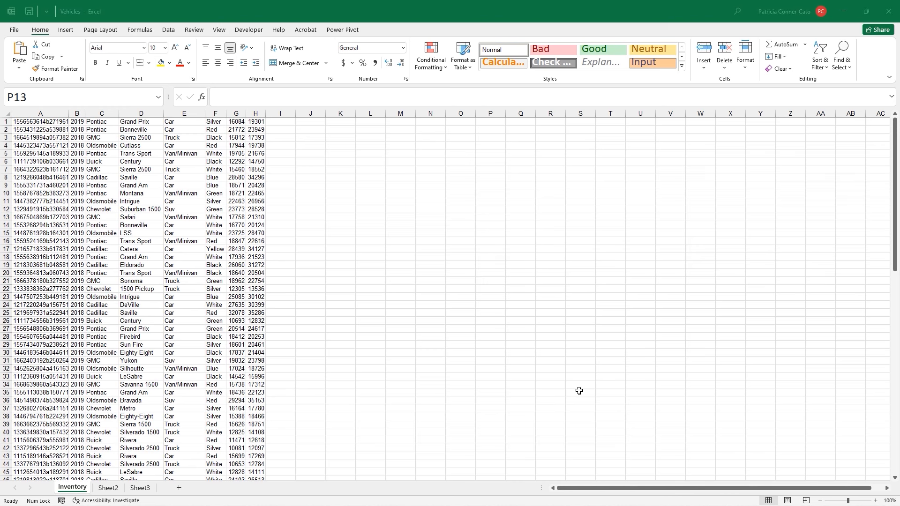
# Set up a new macro recording named AddFormatting, stored in This Workbook
pyautogui.click(255, 31)
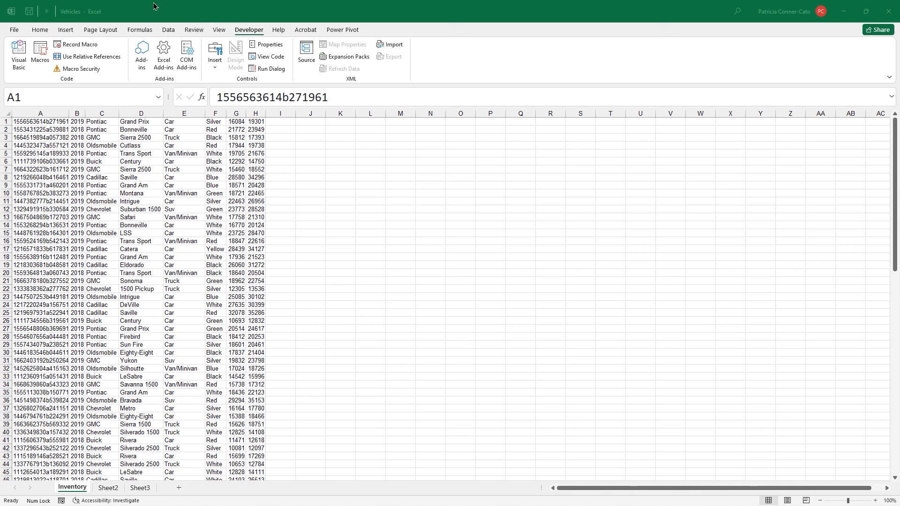
pyautogui.click(123, 33)
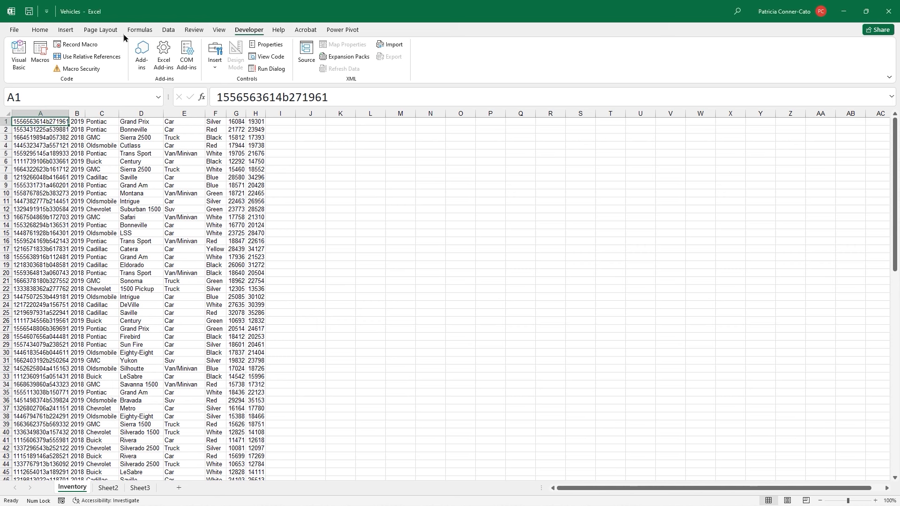
pyautogui.click(68, 45)
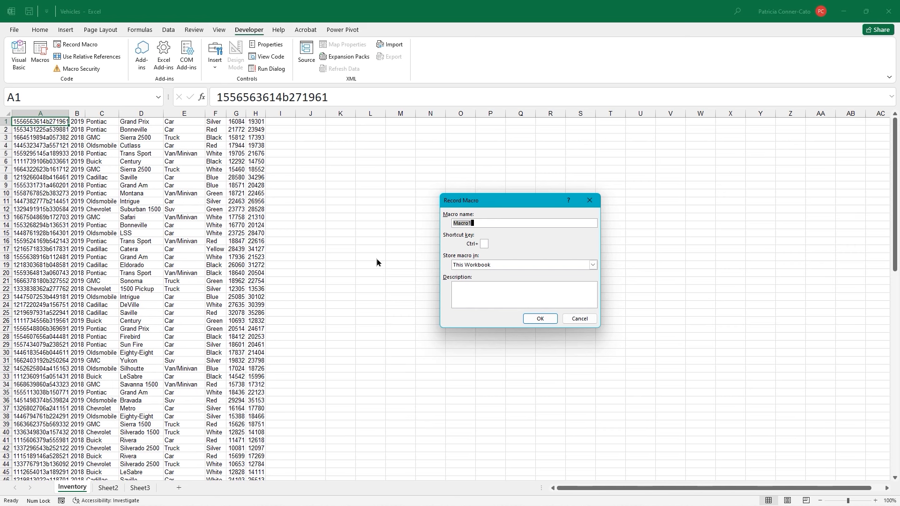
pyautogui.write('AddFormatting')
pyautogui.click(594, 265)
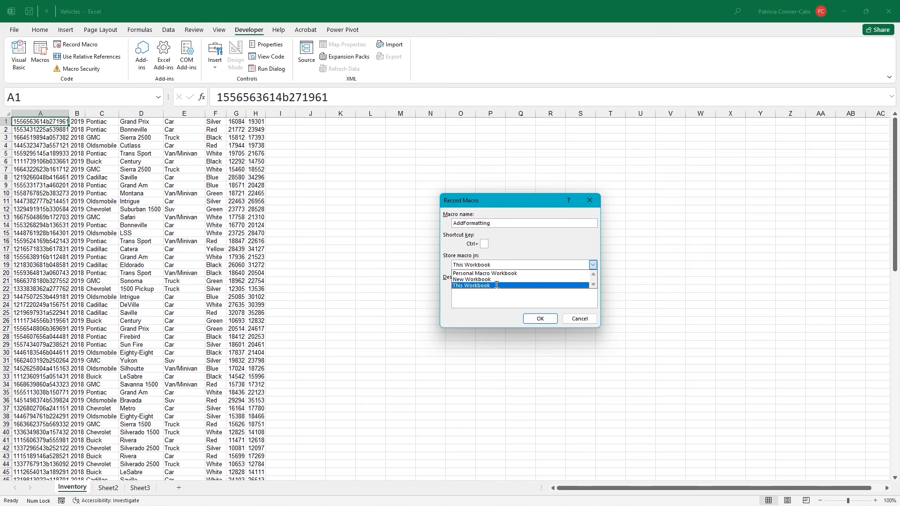
pyautogui.click(480, 286)
# Describe the macro as "Add column headers, bold and centered. Apply accounting format to column G. Autofit columns A-H." and start recording
pyautogui.click(466, 288)
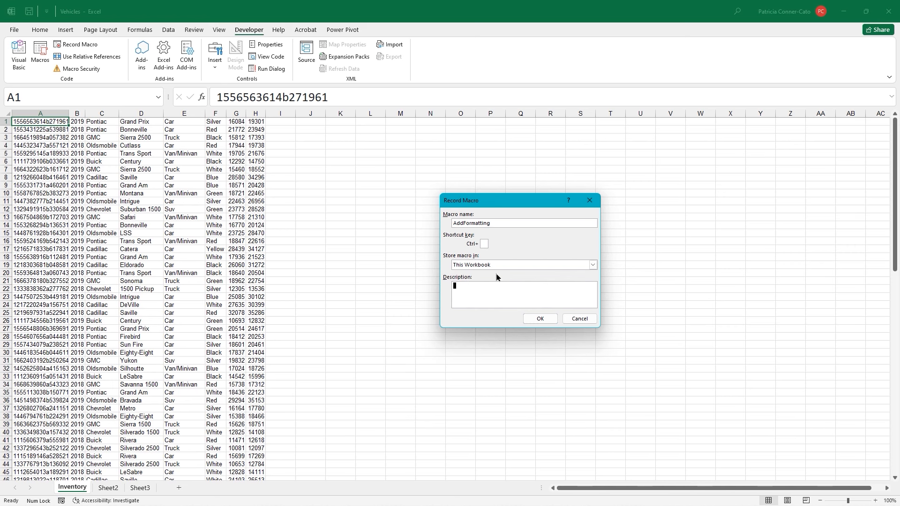
pyautogui.write('Add column headers, bold and centered. Apply accounting forma')
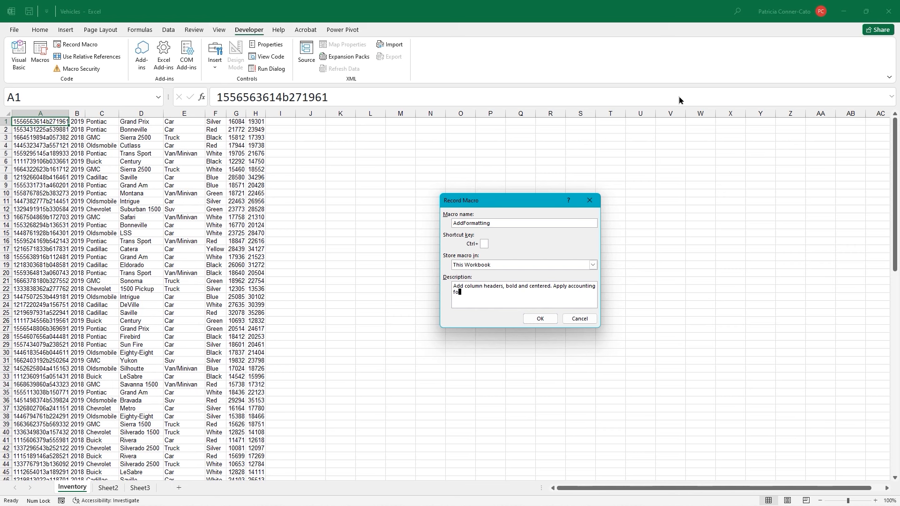
pyautogui.write('t to column G.  Autofit columns A-H.')
pyautogui.click(540, 319)
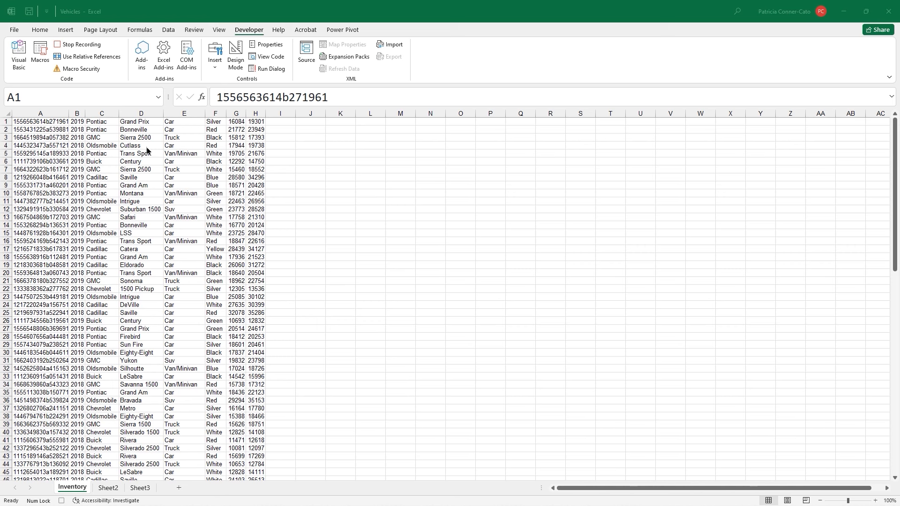
# Insert a blank row above the first vehicle record on the Inventory sheet
pyautogui.rightClick(6, 125)
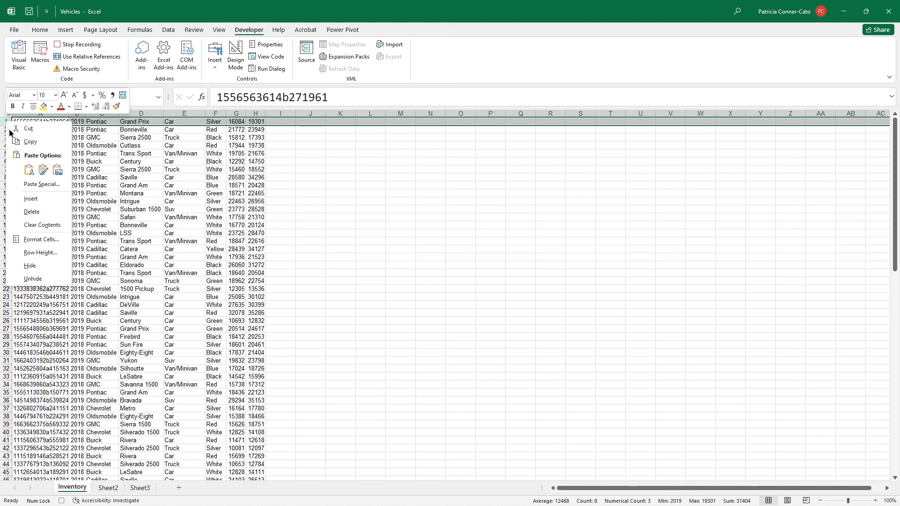
pyautogui.click(41, 199)
pyautogui.click(42, 198)
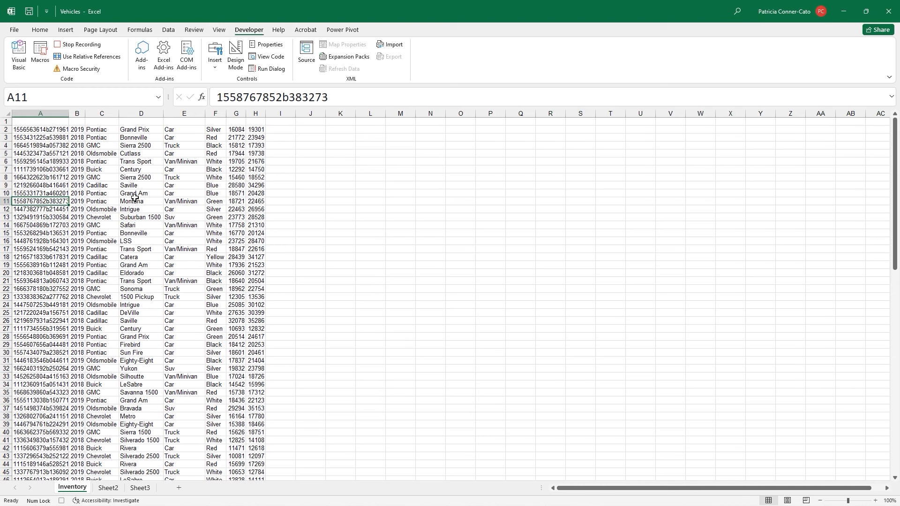
# Enter the column headers VIN, Year, Make and Model in cells A1 through D1
pyautogui.click(29, 124)
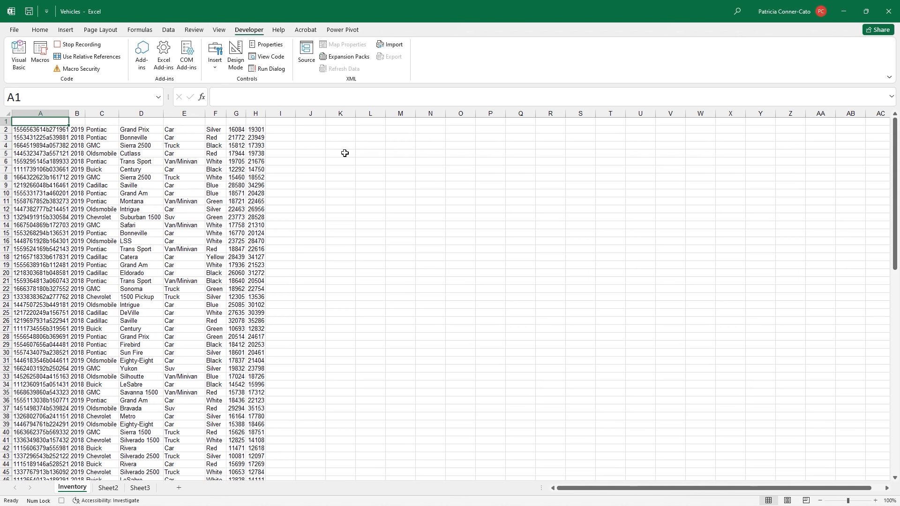
pyautogui.press('capslock')
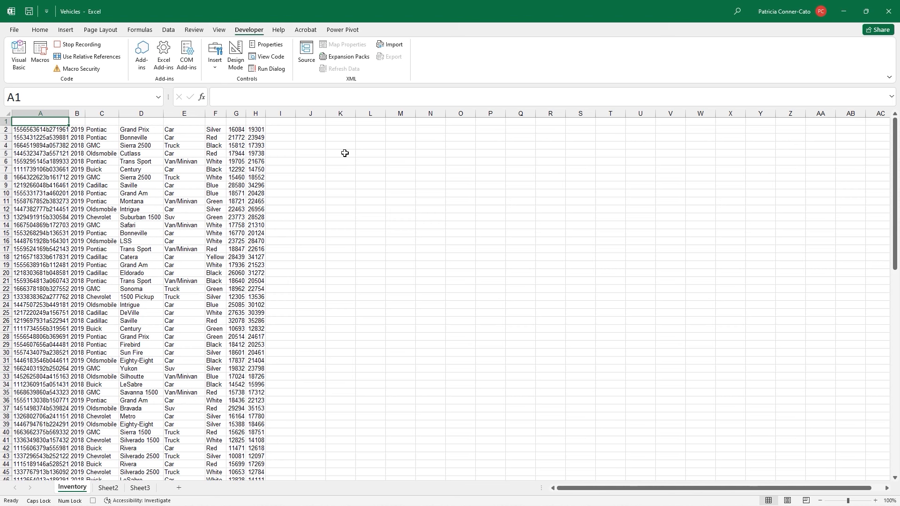
pyautogui.write('VIN')
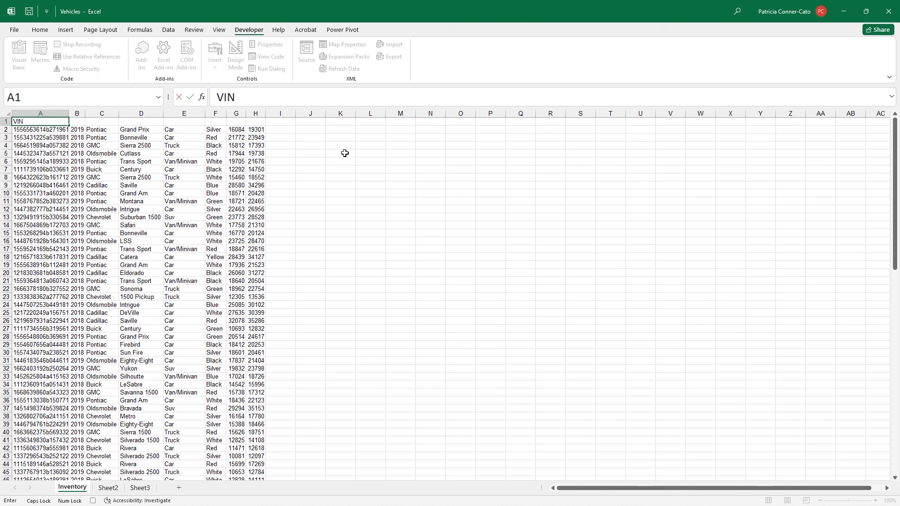
pyautogui.press('Tab')
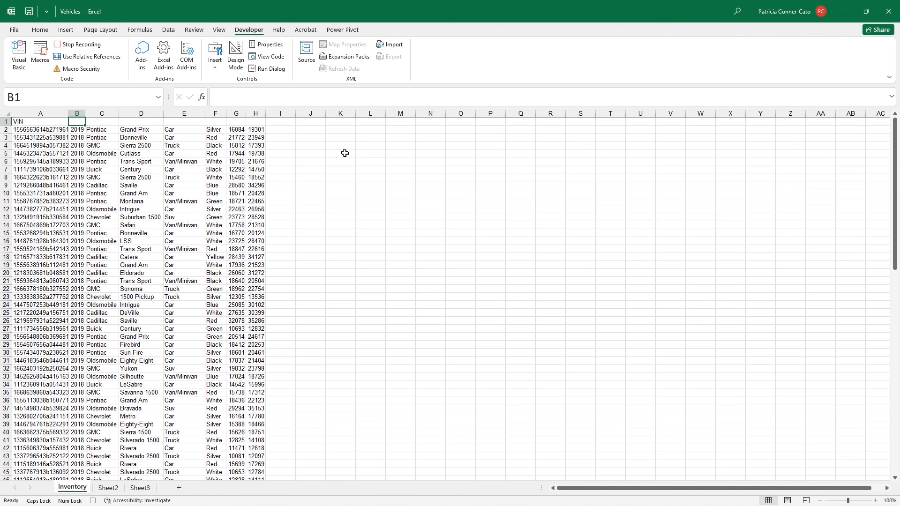
pyautogui.press('capslock')
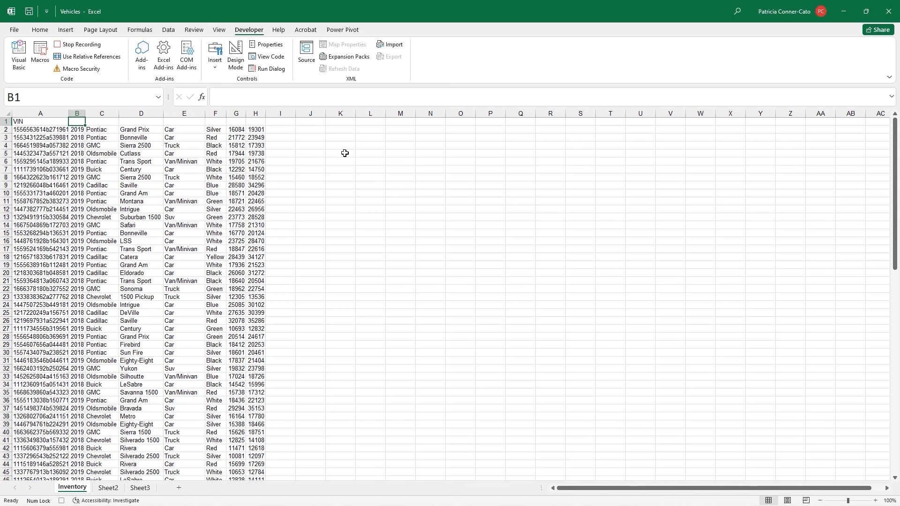
pyautogui.write('Y')
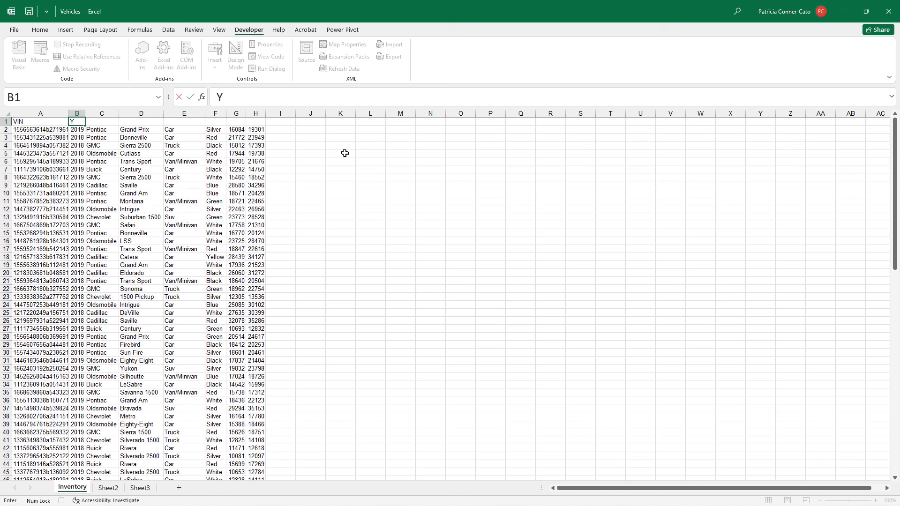
pyautogui.write('ear')
pyautogui.press('Tab')
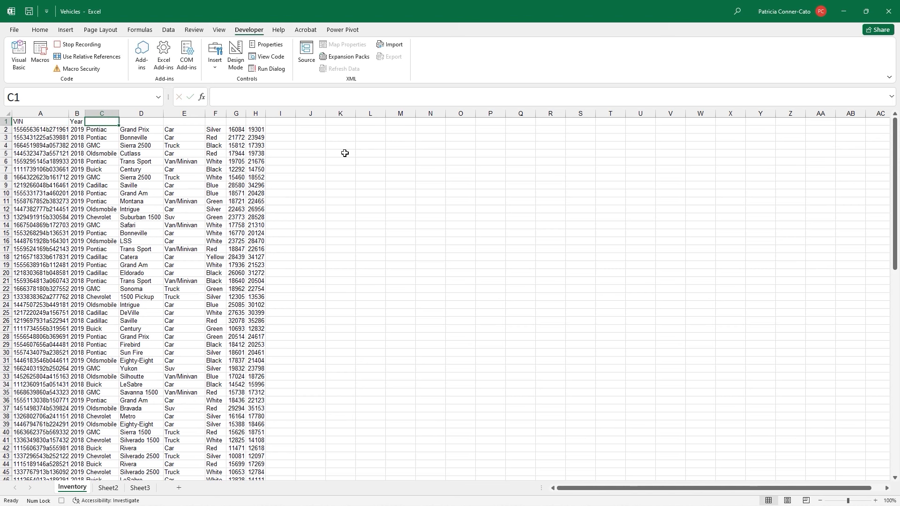
pyautogui.write('M')
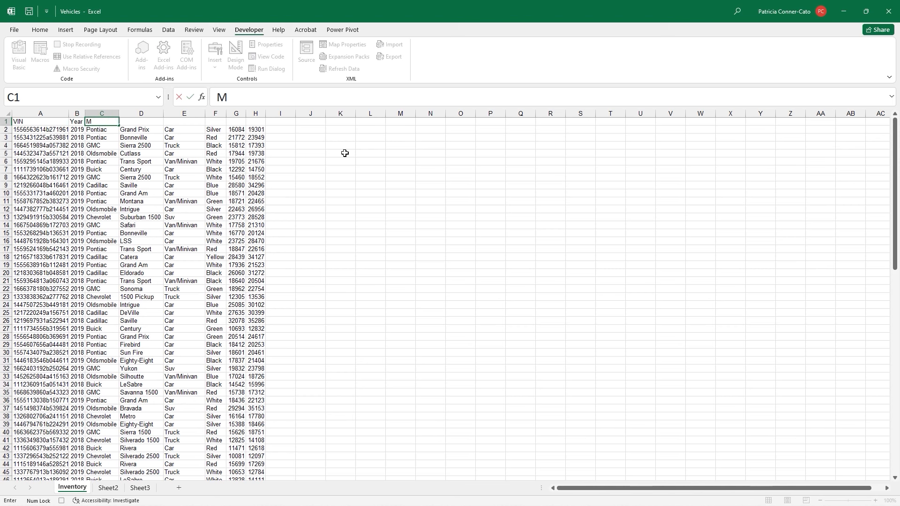
pyautogui.write('ake')
pyautogui.press('Tab')
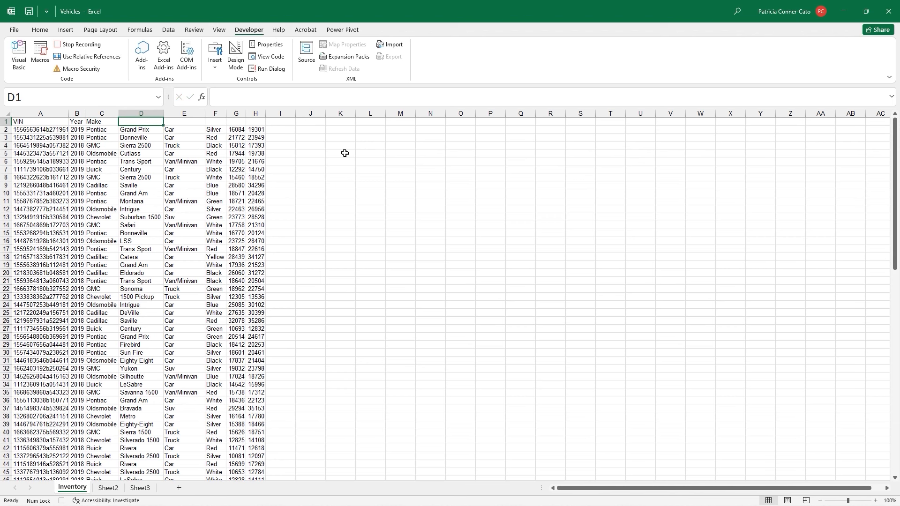
pyautogui.write('Model')
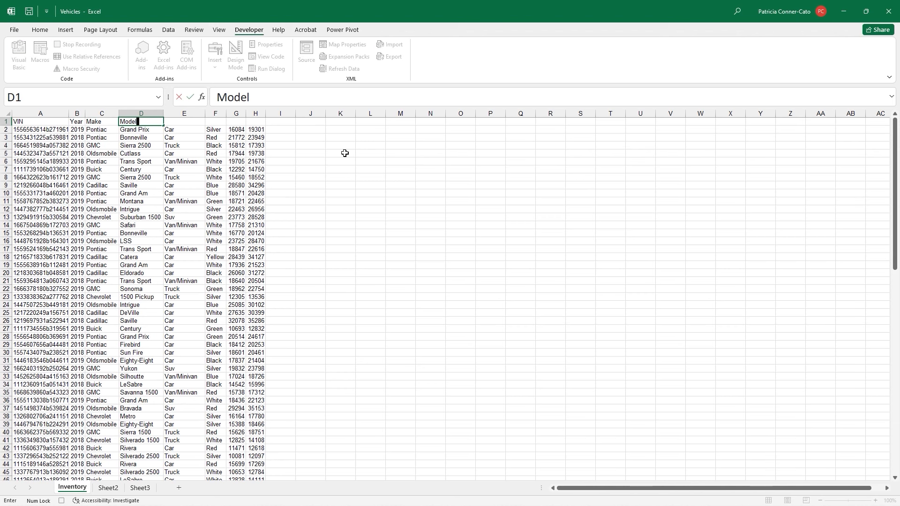
pyautogui.press('Tab')
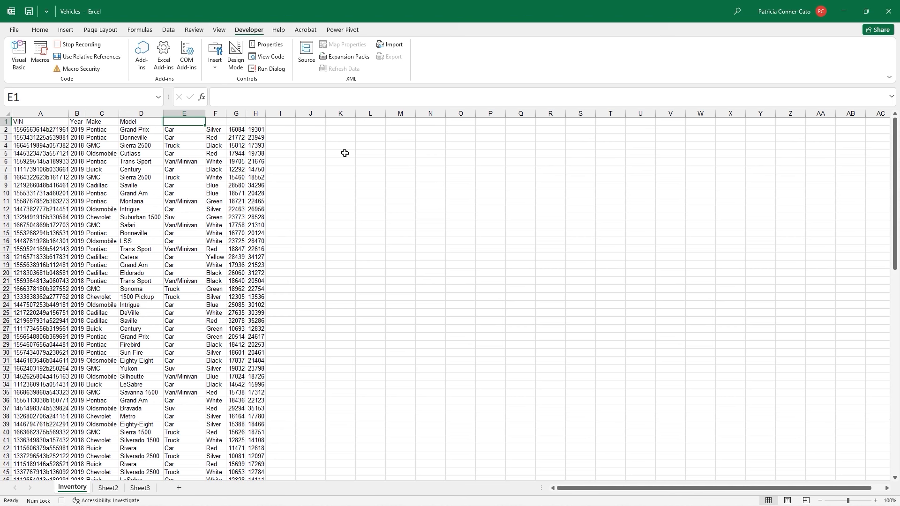
# Enter the column headers Classification, Color, Dealer Cost and MSRP in cells E1 through H1
pyautogui.write('Classi')
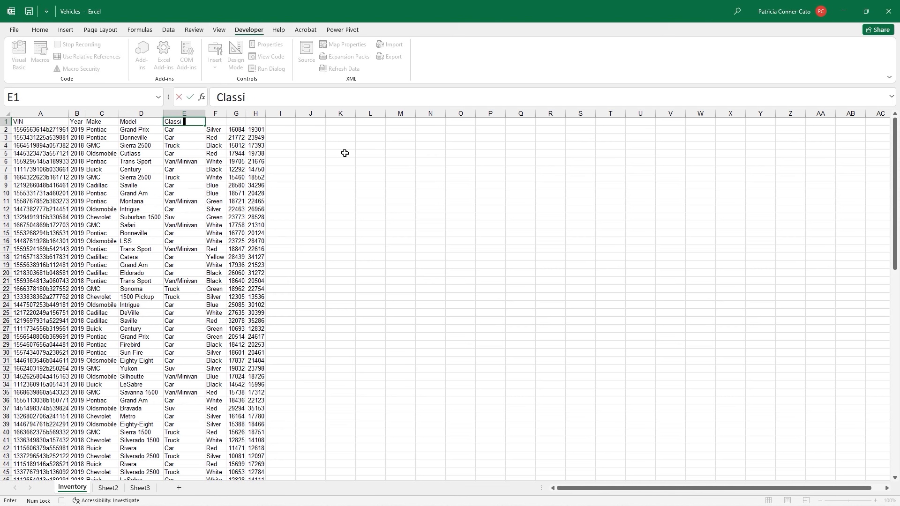
pyautogui.write('fication')
pyautogui.press('Tab')
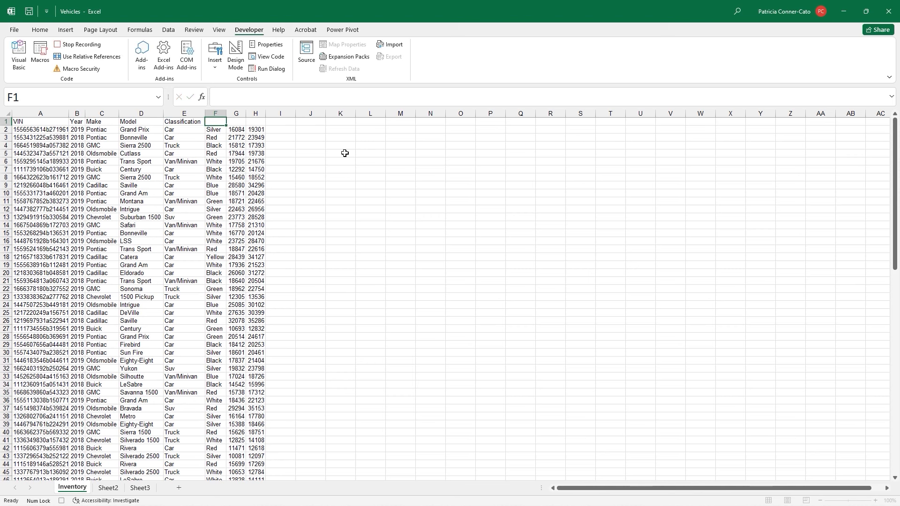
pyautogui.write('Colo')
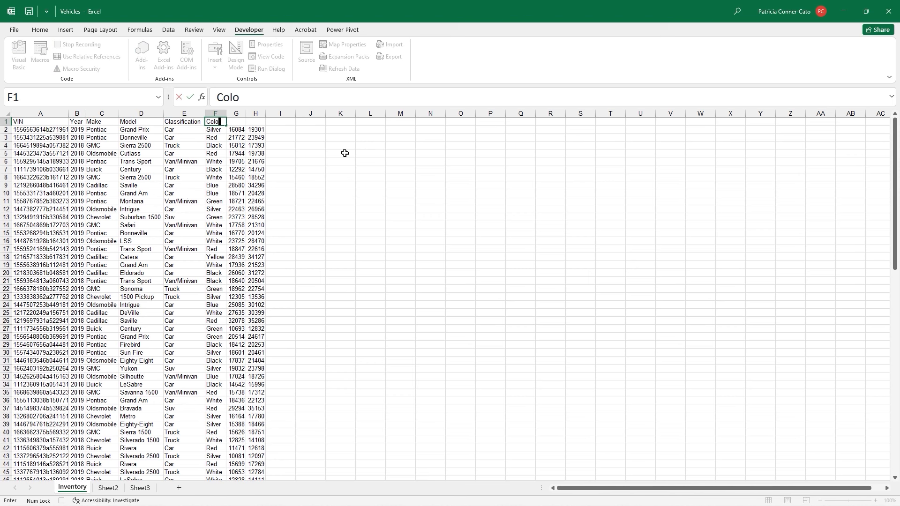
pyautogui.write('r')
pyautogui.press('Tab')
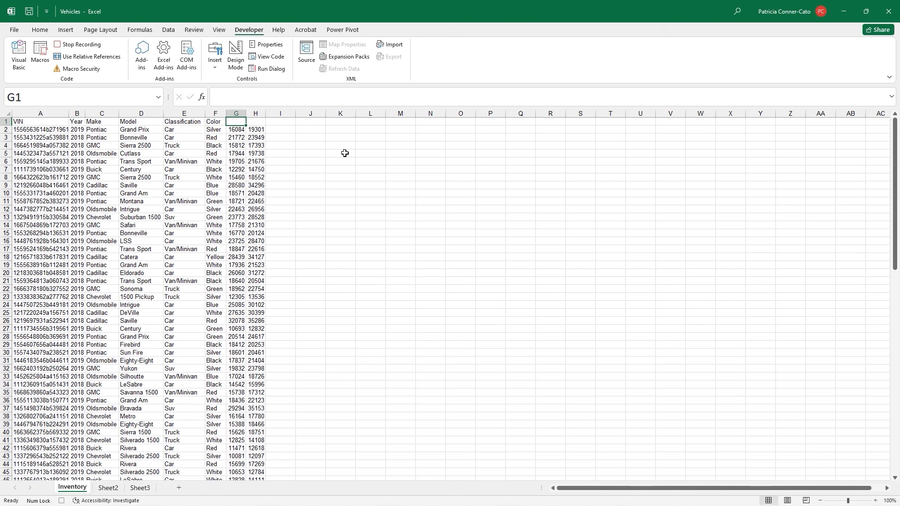
pyautogui.write('Deal')
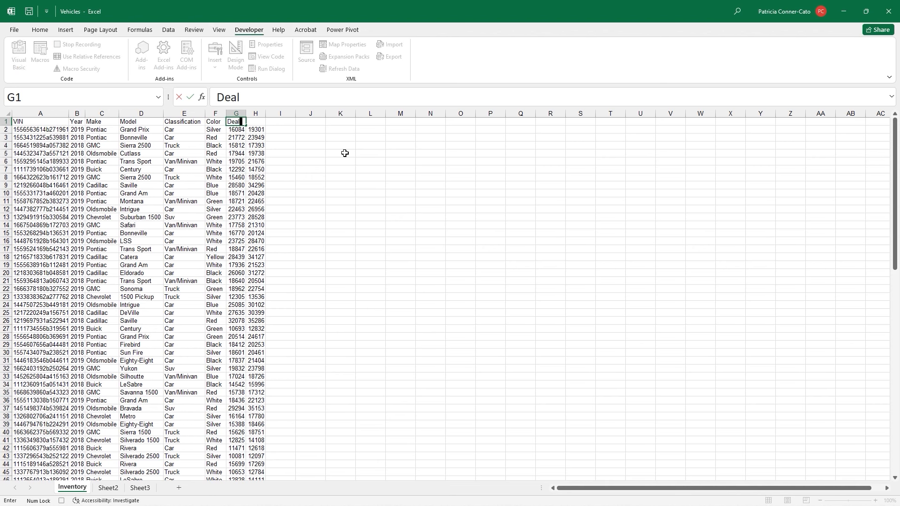
pyautogui.write('er Cost')
pyautogui.press('Tab')
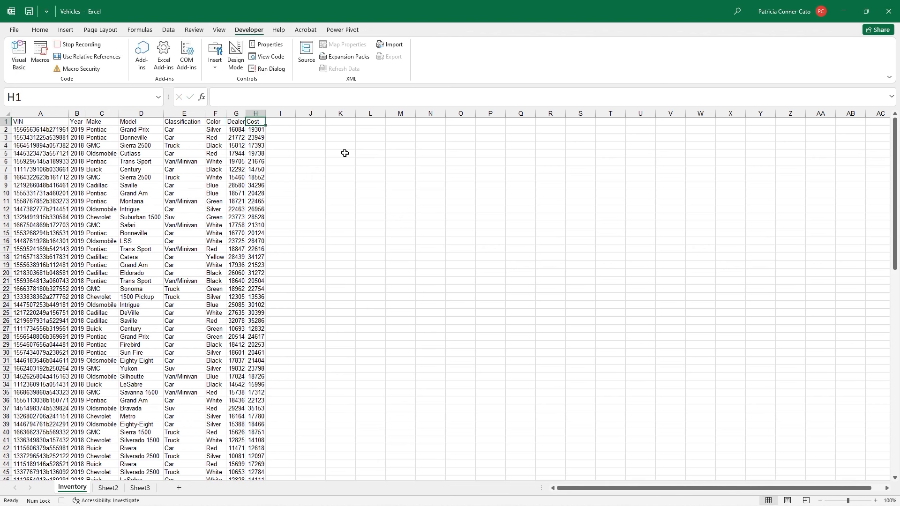
pyautogui.press('capslock')
pyautogui.write('MS')
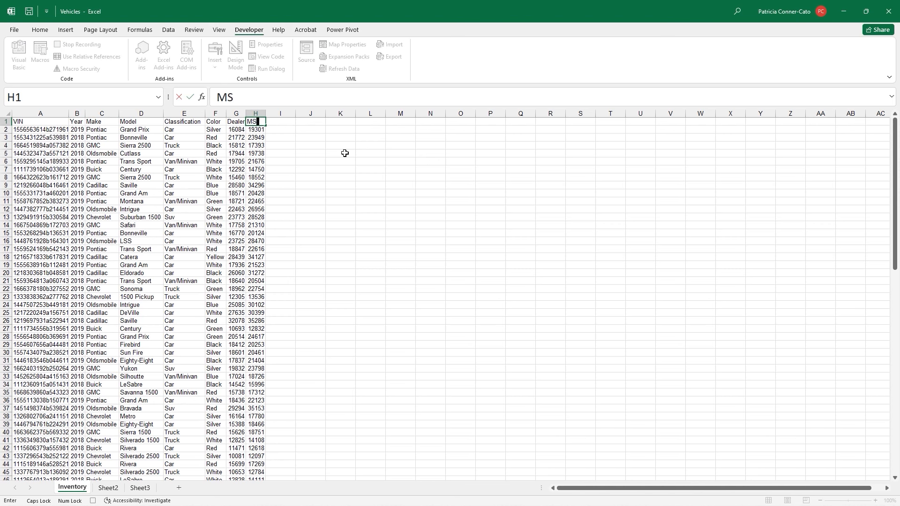
pyautogui.write('RP')
pyautogui.press('Tab')
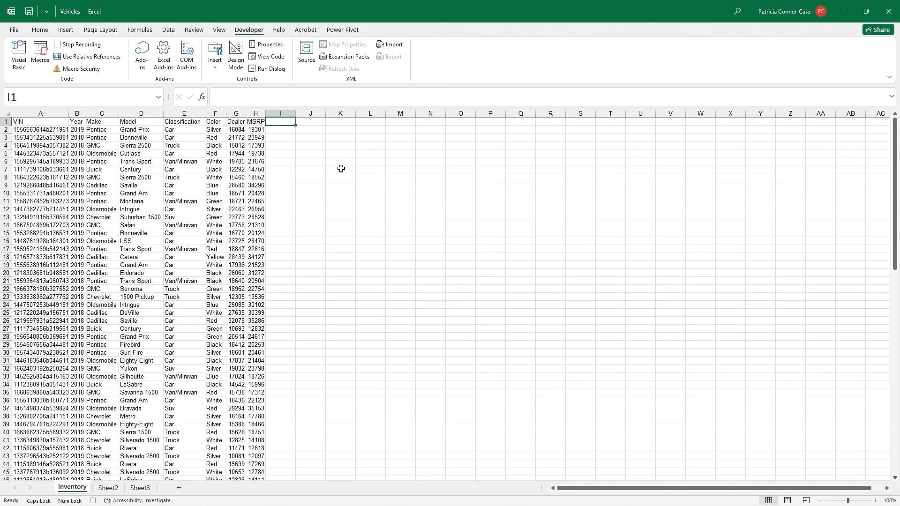
# Make the entire header row 1 bold
pyautogui.click(4, 120)
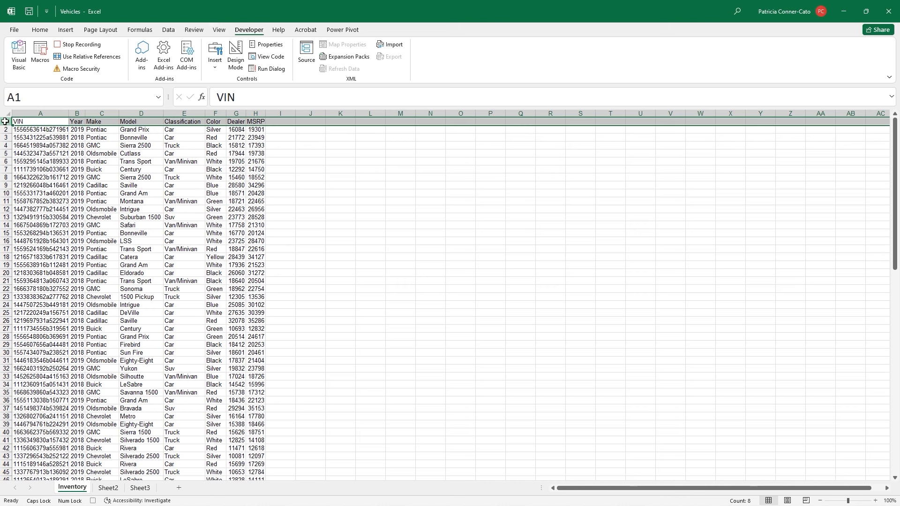
pyautogui.click(40, 31)
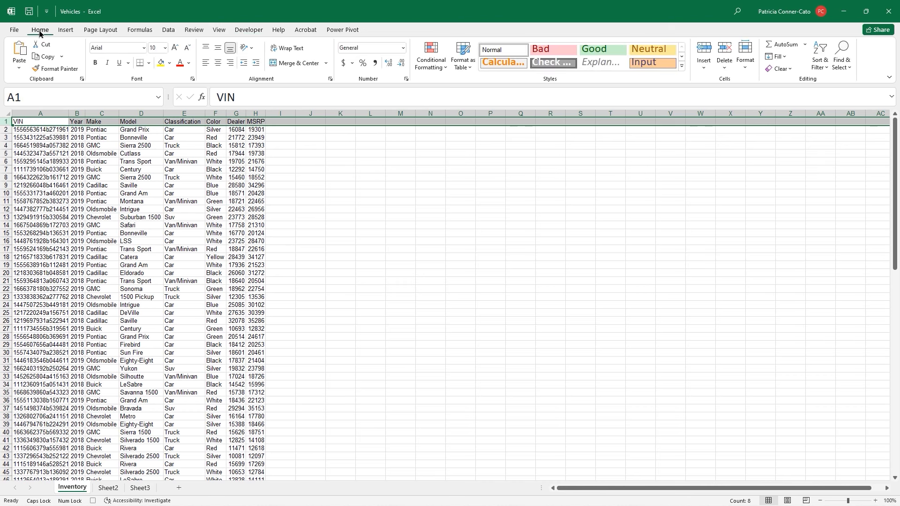
pyautogui.click(95, 63)
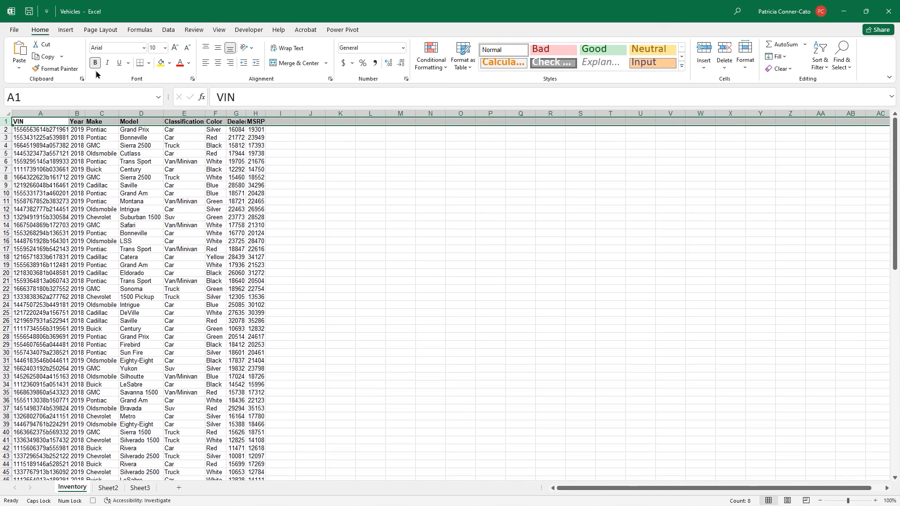
# Center the header row 1 and apply the accounting number format to the Dealer Cost column G
pyautogui.click(218, 64)
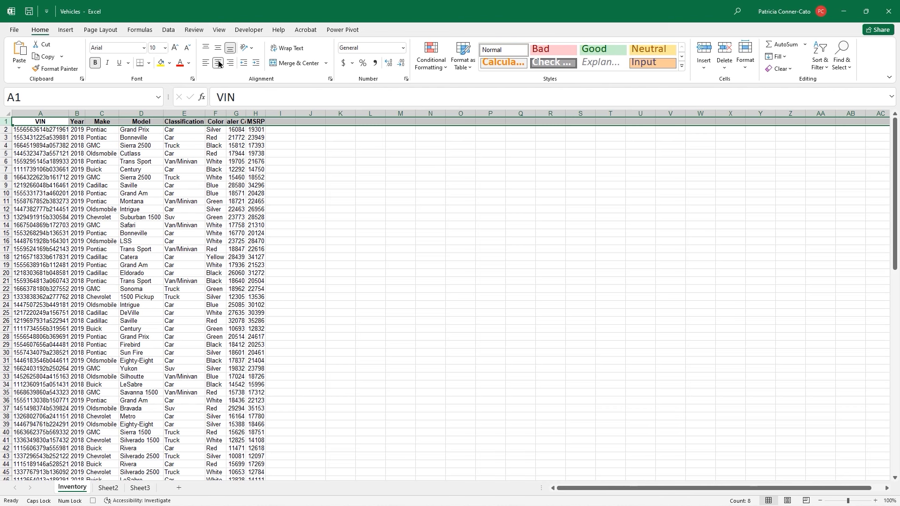
pyautogui.click(232, 114)
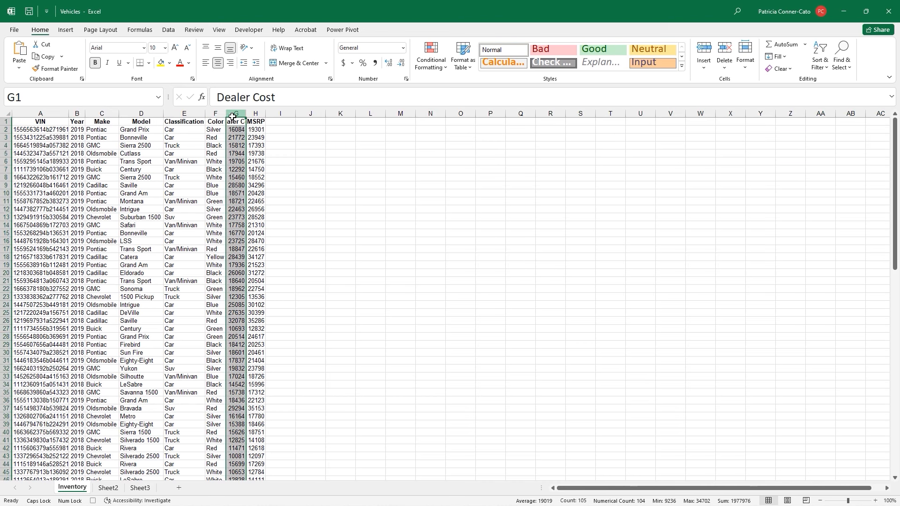
pyautogui.click(342, 63)
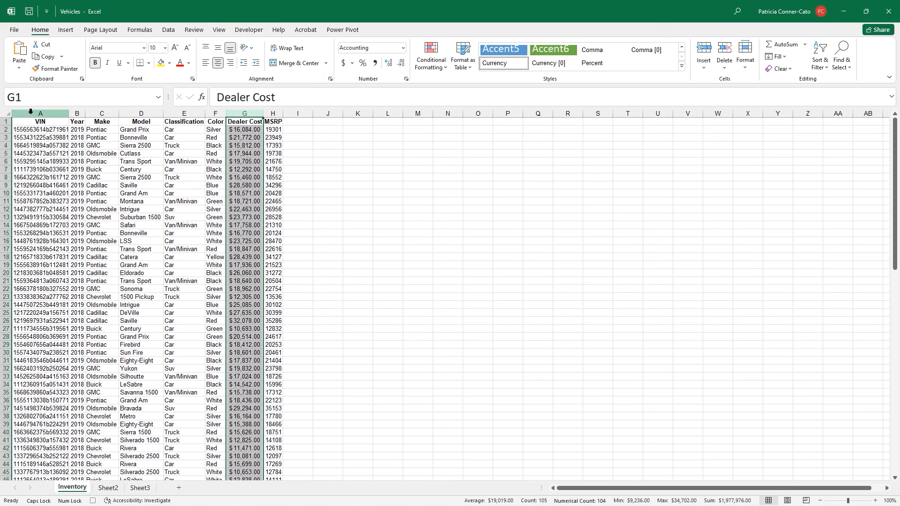
# AutoFit the widths of columns A through H on the Inventory sheet
pyautogui.moveTo(31, 112); pyautogui.dragTo(274, 116)
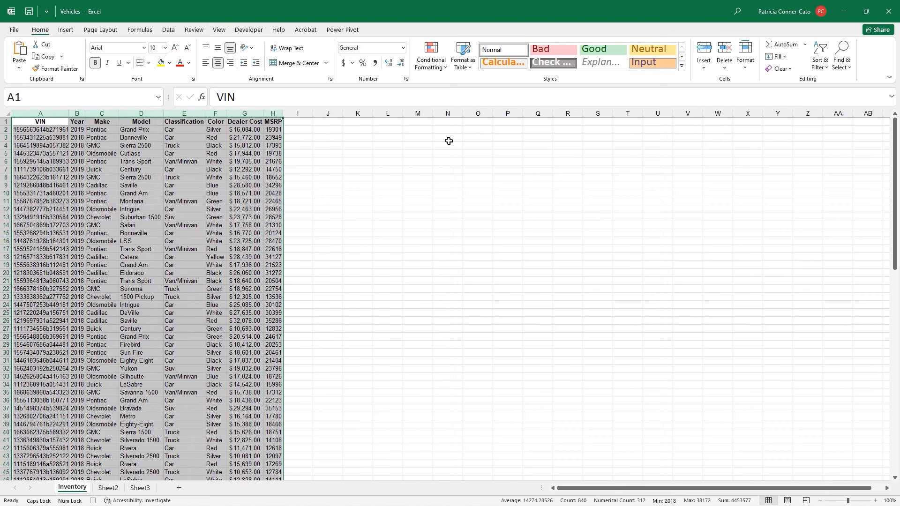
pyautogui.click(745, 71)
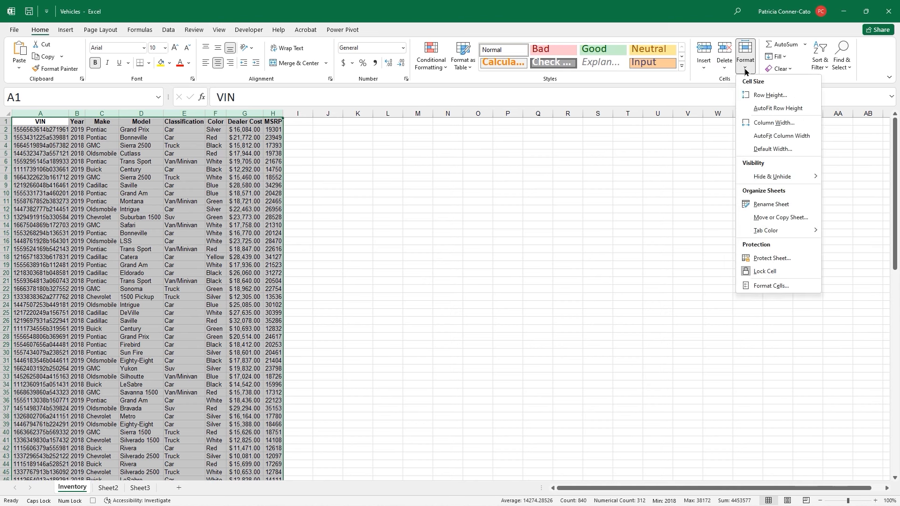
pyautogui.click(755, 136)
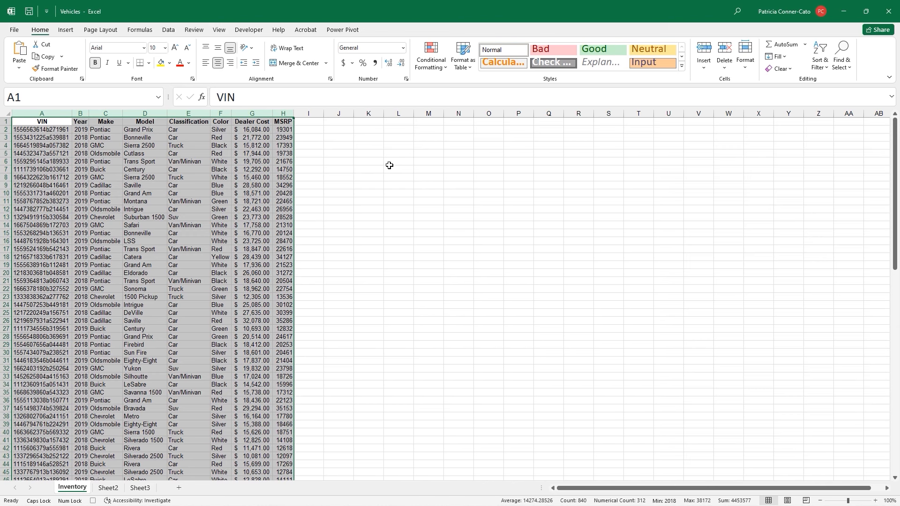
# Select the empty cell J5 and stop recording the macro
pyautogui.click(345, 154)
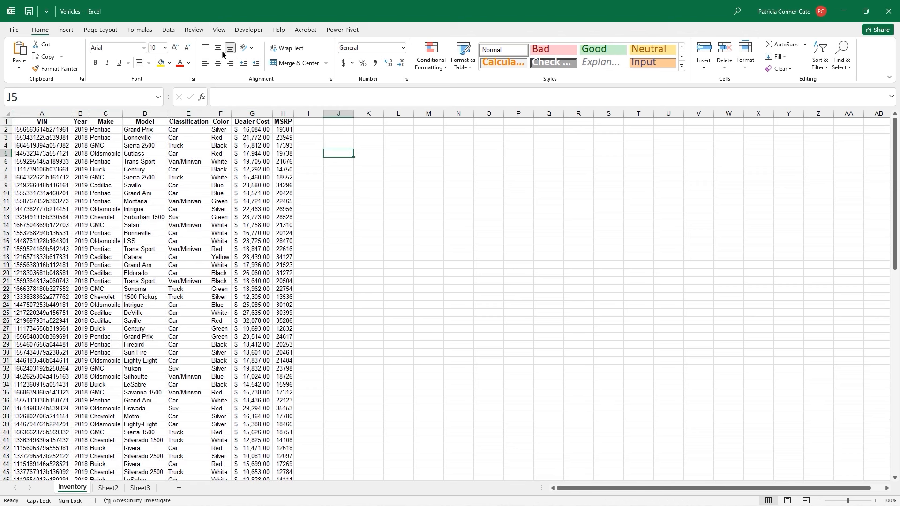
pyautogui.click(240, 31)
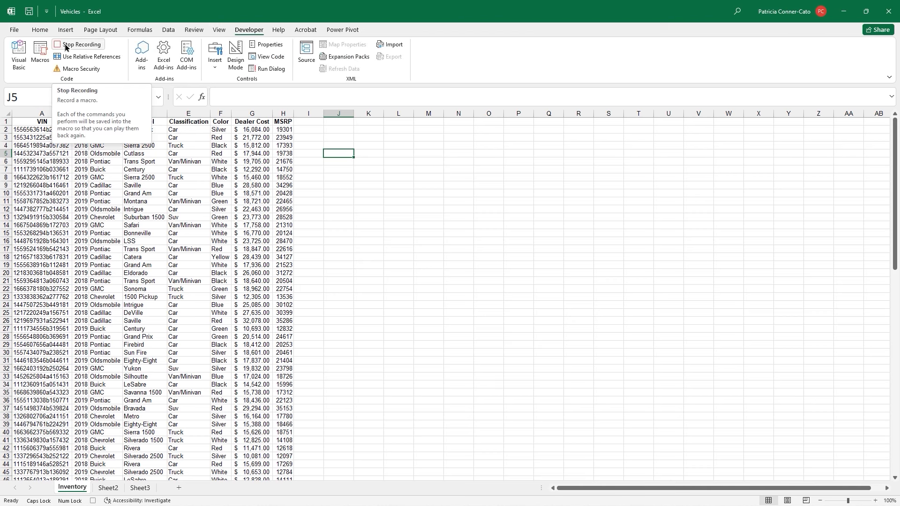
pyautogui.click(66, 45)
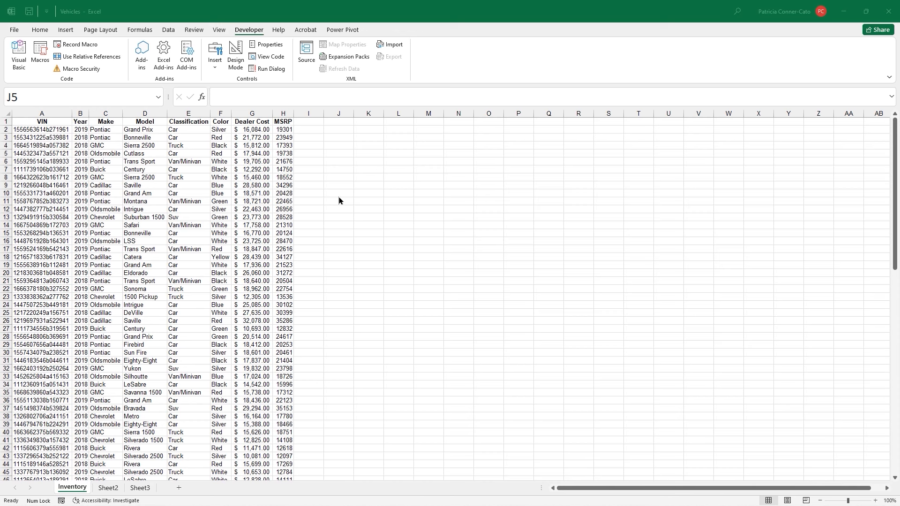
pyautogui.click(198, 205)
pyautogui.click(165, 217)
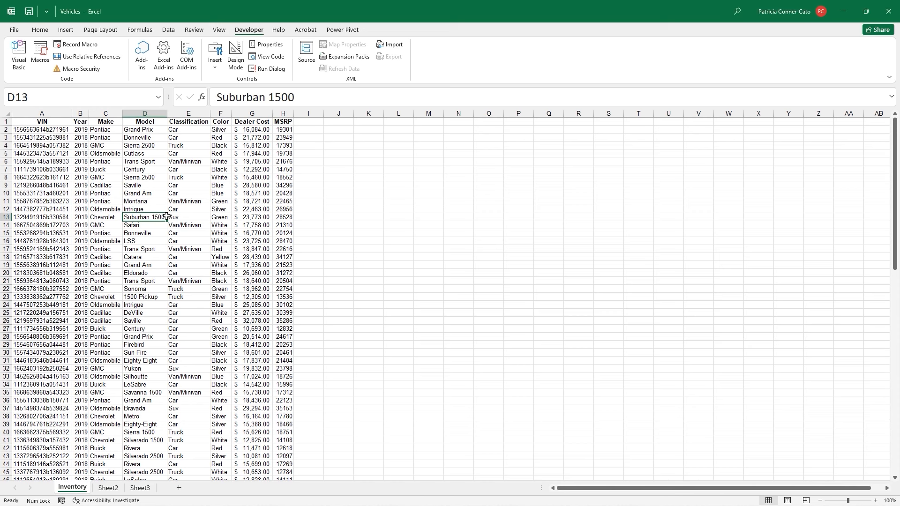
pyautogui.click(371, 250)
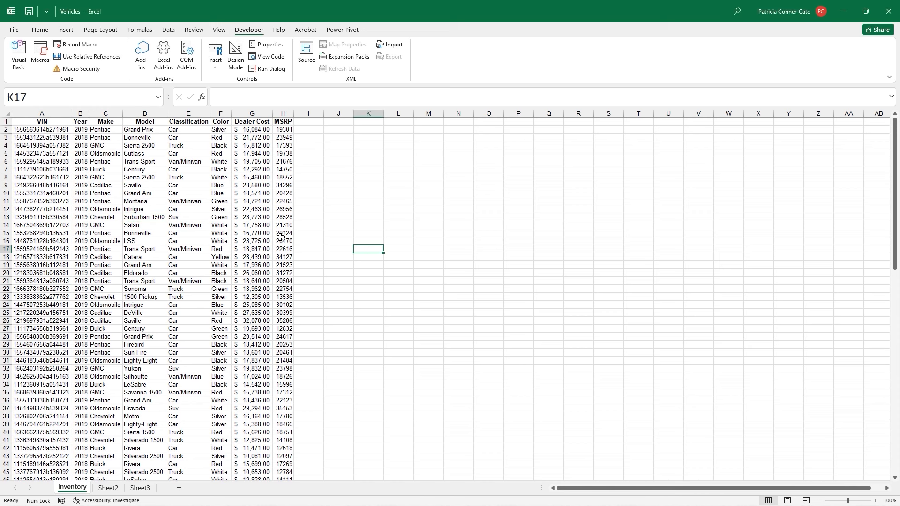
# Undo the column AutoFit on the Inventory sheet and reapply it to the whole data range
pyautogui.click(246, 232)
pyautogui.hotkey('ctrl', 'a')
pyautogui.hotkey('alt', 'h')
pyautogui.press('o')
pyautogui.press('i')
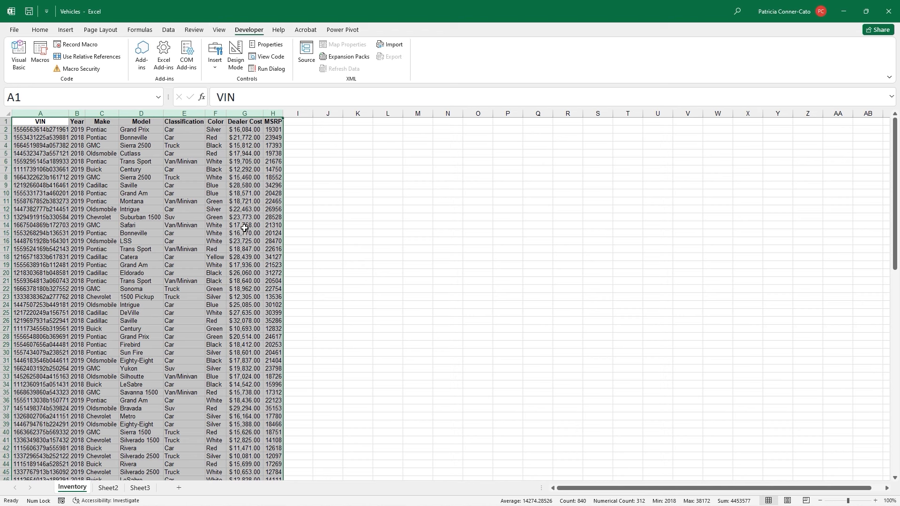
pyautogui.hotkey('ctrl', 'z')
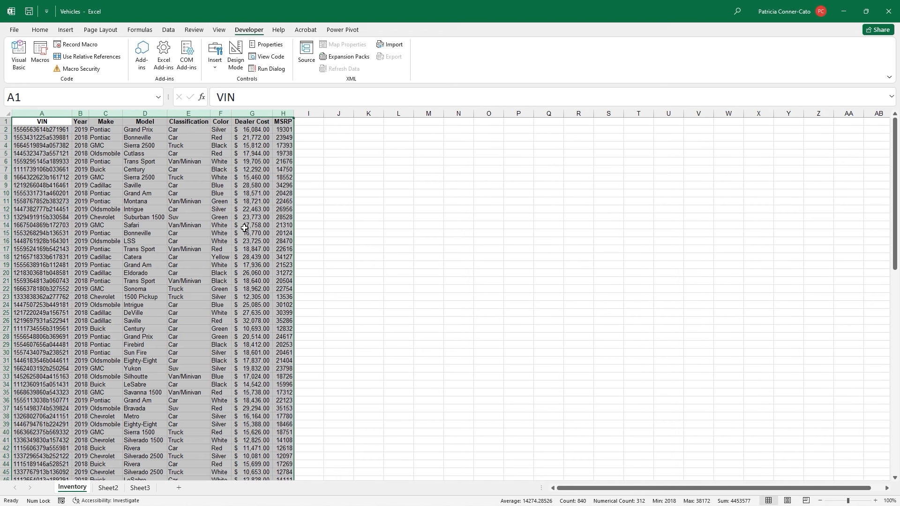
pyautogui.click(346, 264)
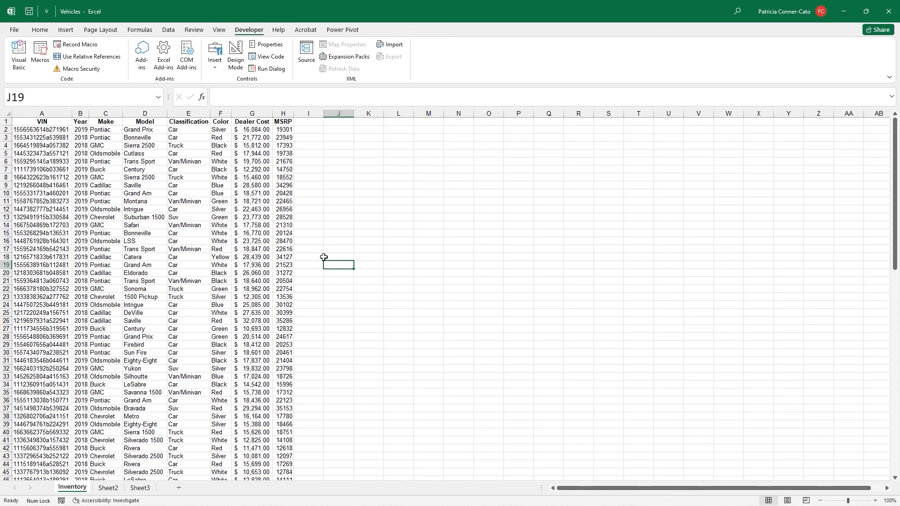
# Run the AddFormatting macro on Sheet2
pyautogui.click(109, 489)
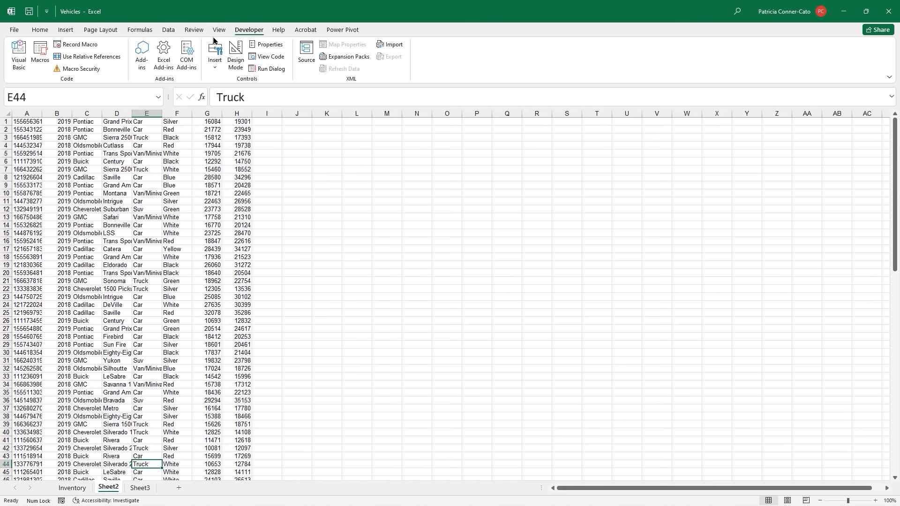
pyautogui.click(40, 60)
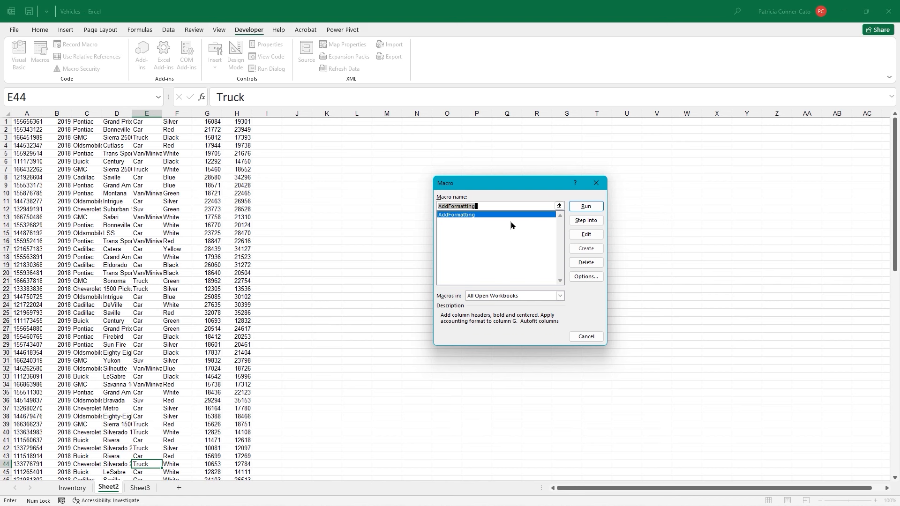
pyautogui.click(586, 207)
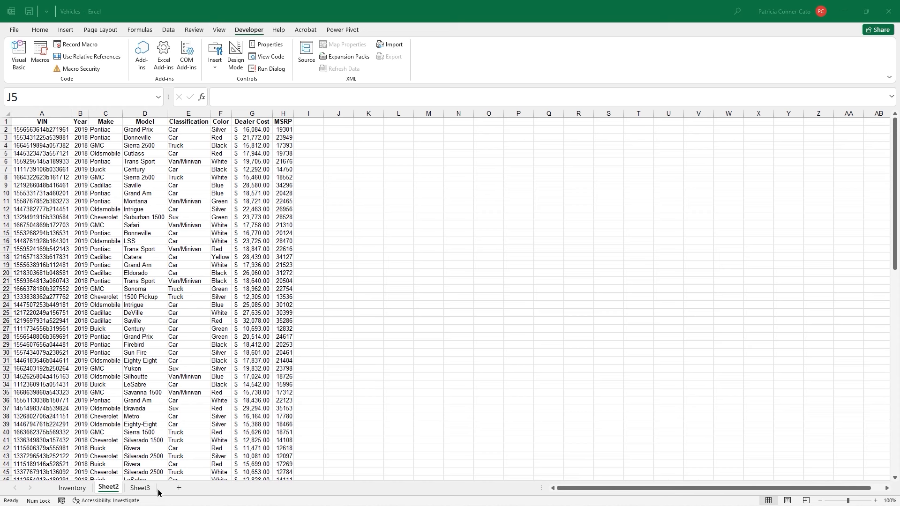
# Compare the Inventory sheet with Sheet2, and group Sheet2 with Sheet3, keeping Sheet2 active
pyautogui.click(71, 487)
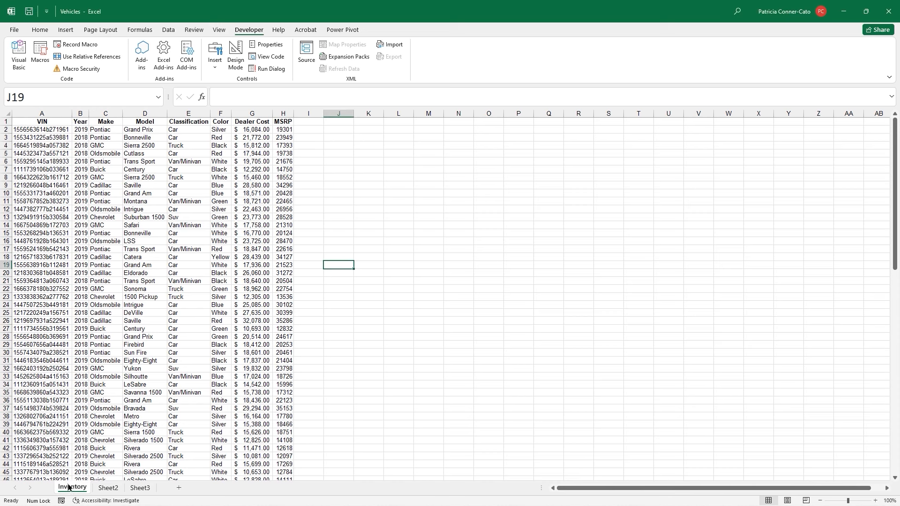
pyautogui.click(110, 488)
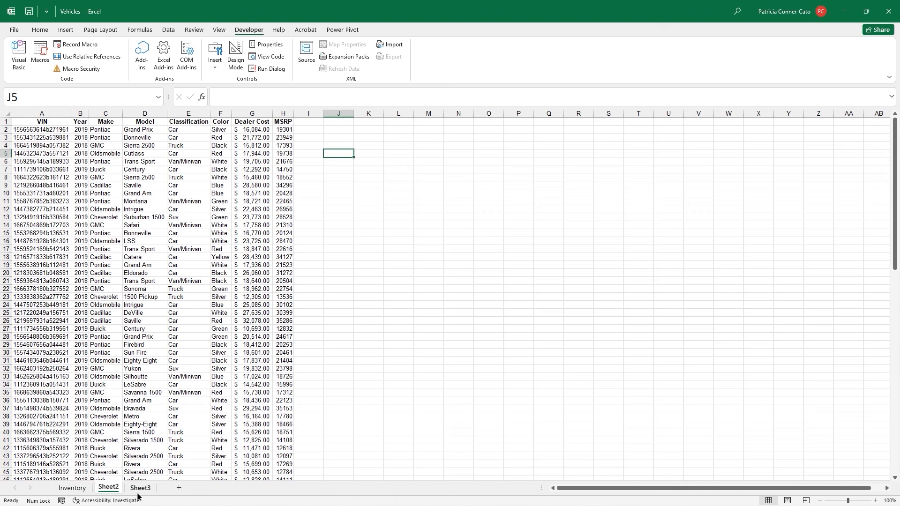
pyautogui.keyDown('ctrl'); pyautogui.click(141, 488); pyautogui.keyUp('ctrl')
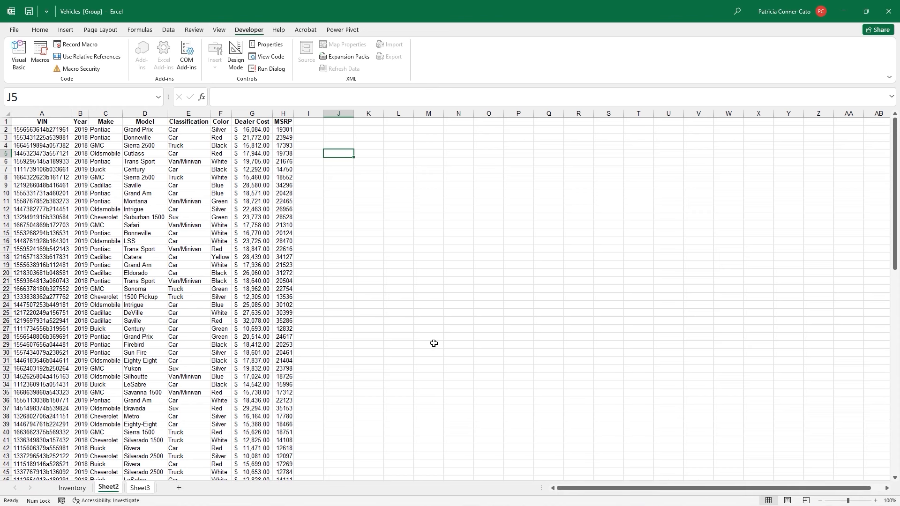
pyautogui.click(139, 492)
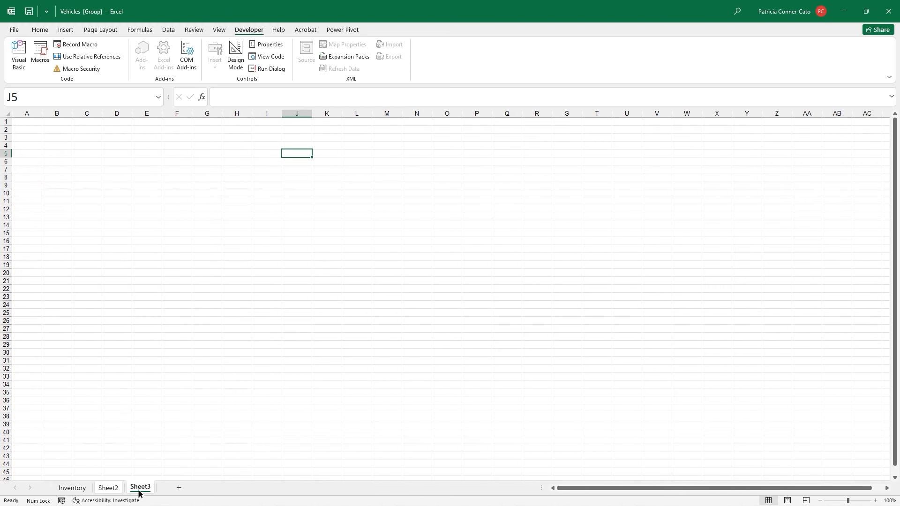
pyautogui.click(99, 490)
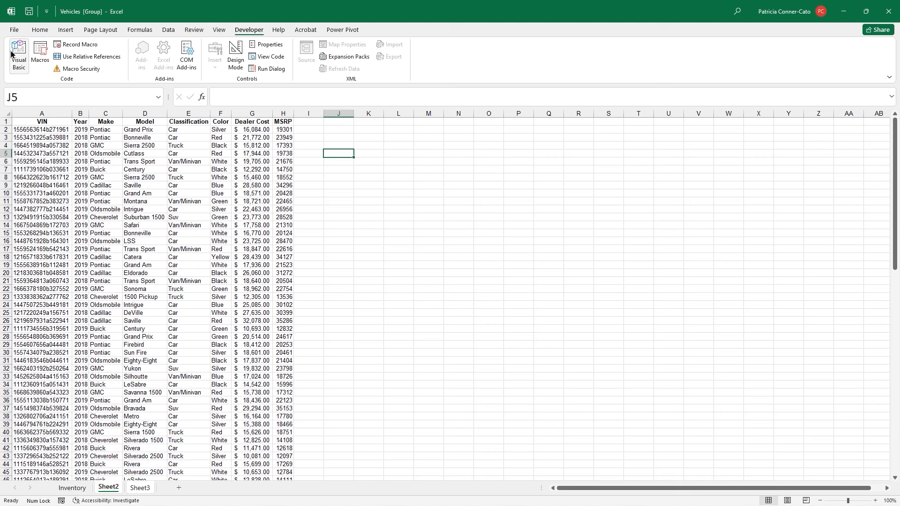
# Open the Visual Basic editor in a maximized window and make its Properties pane taller
pyautogui.click(18, 63)
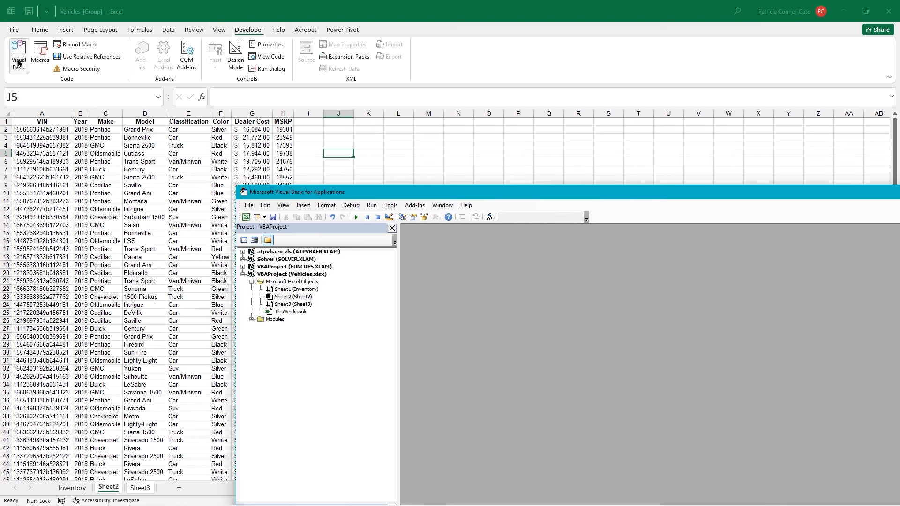
pyautogui.moveTo(520, 196); pyautogui.dragTo(270, 100)
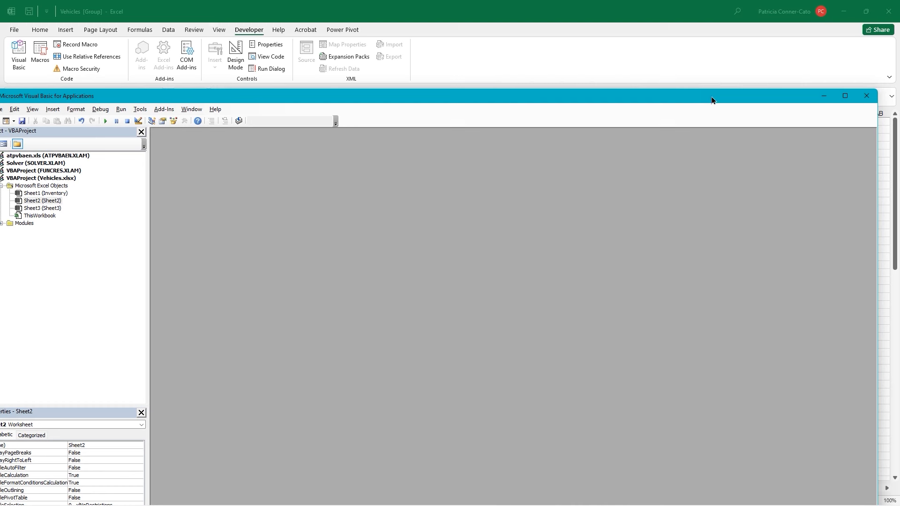
pyautogui.click(846, 96)
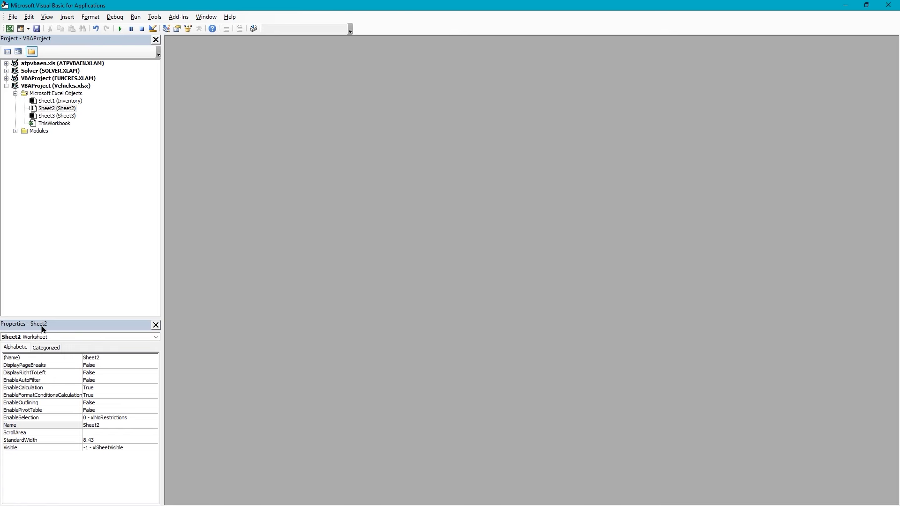
pyautogui.moveTo(57, 318); pyautogui.dragTo(68, 272)
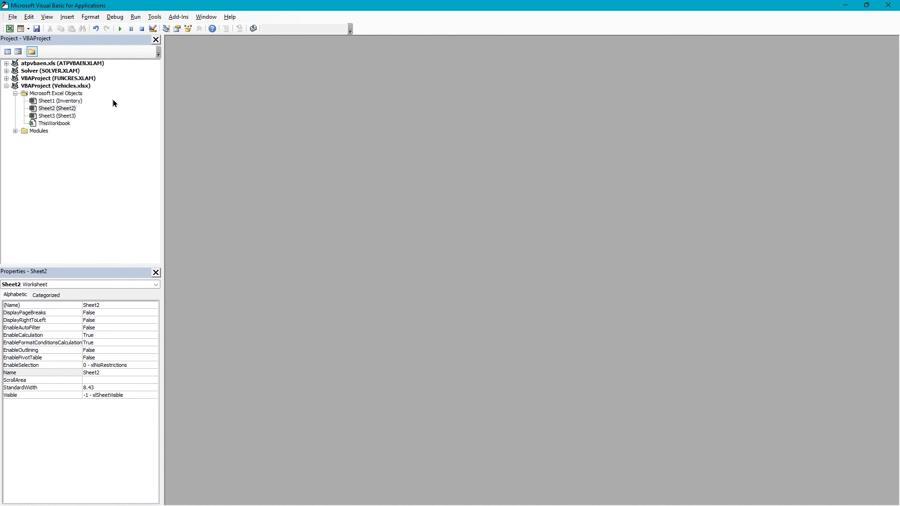
pyautogui.click(46, 17)
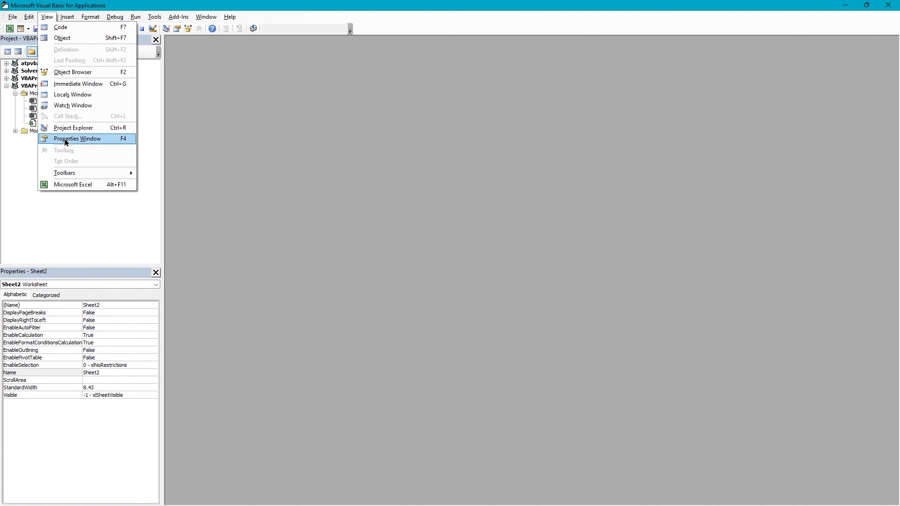
pyautogui.click(202, 92)
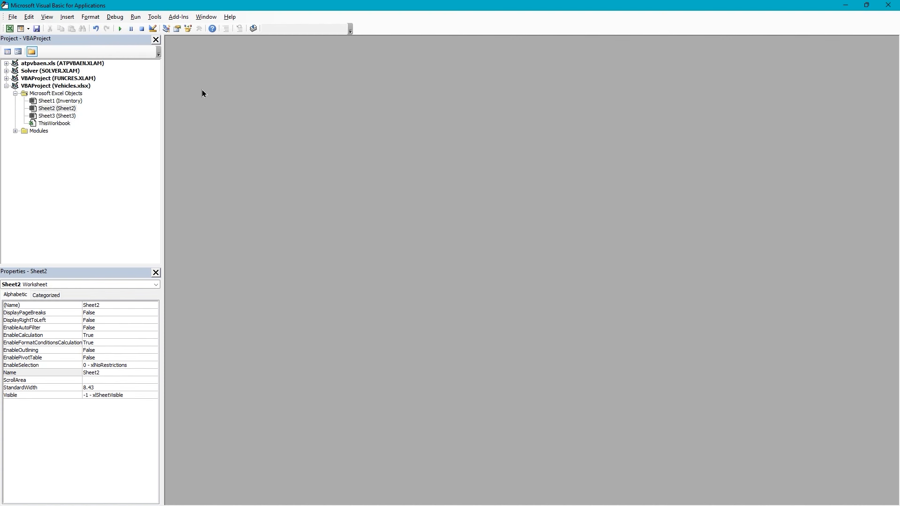